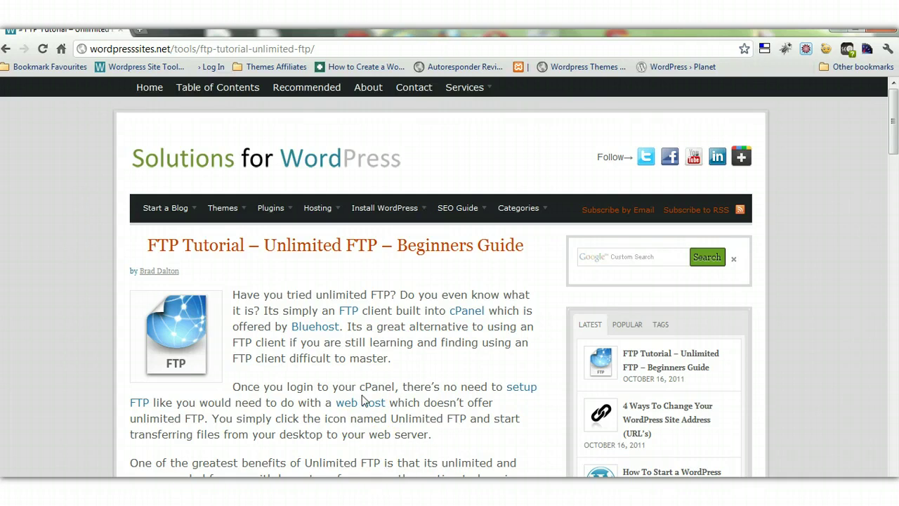
Switch to the Bluehost cPanel window and open Unlimited FTP from the Files section
{"action": "left_click_drag", "start_coordinate": [892, 127], "coordinate": [562, 183]}
{"action": "mouse_move", "coordinate": [259, 492]}
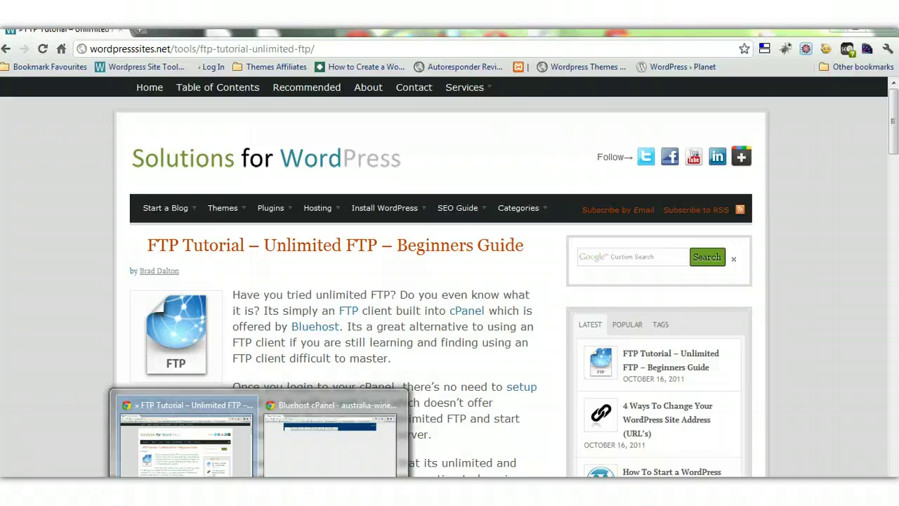
{"action": "left_click", "coordinate": [295, 457]}
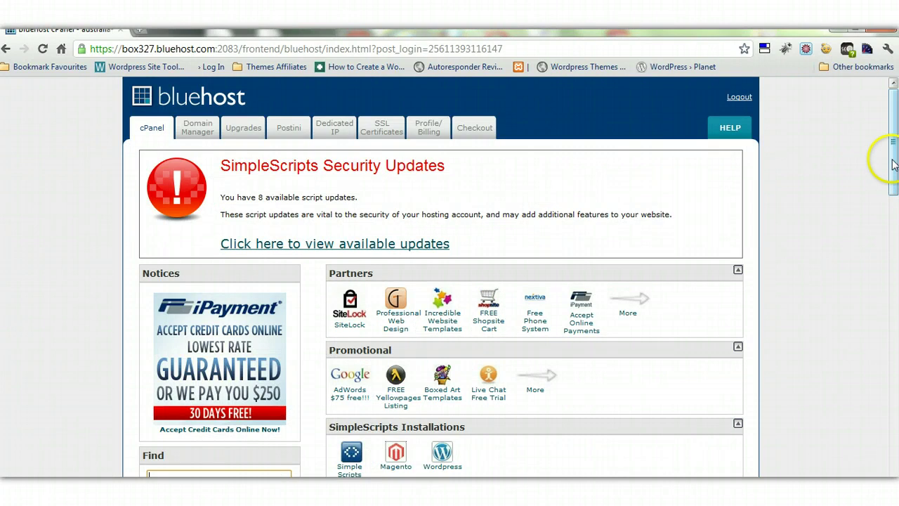
{"action": "left_click_drag", "start_coordinate": [893, 164], "coordinate": [875, 332]}
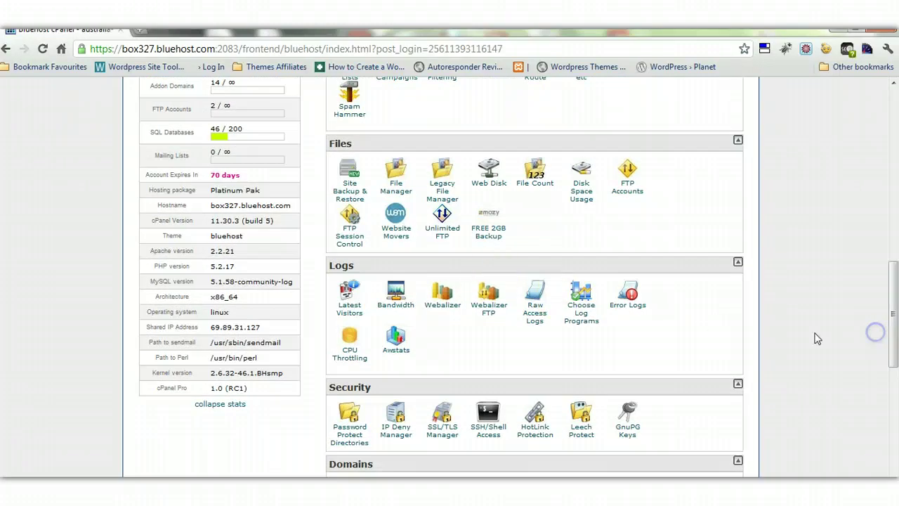
{"action": "left_click", "coordinate": [441, 230]}
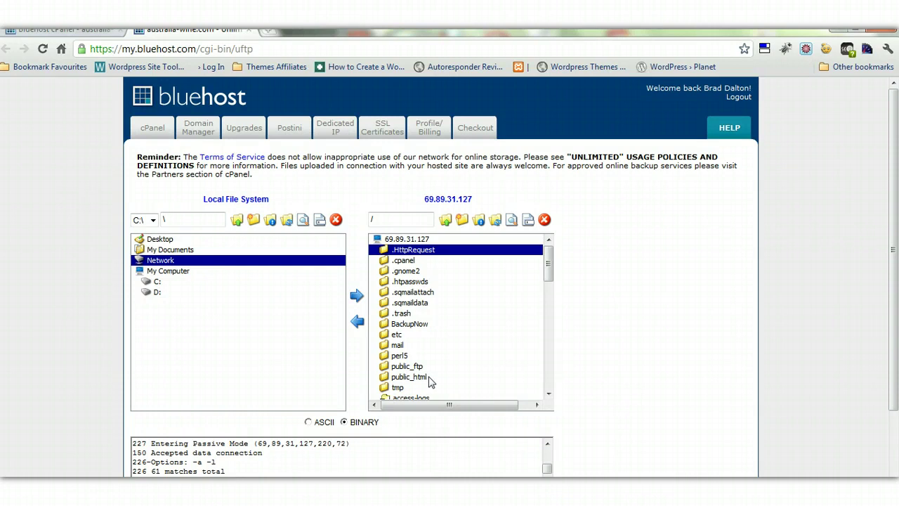
Open the first subfolder of public_html on the server and select default.html in it
{"action": "left_click", "coordinate": [427, 377]}
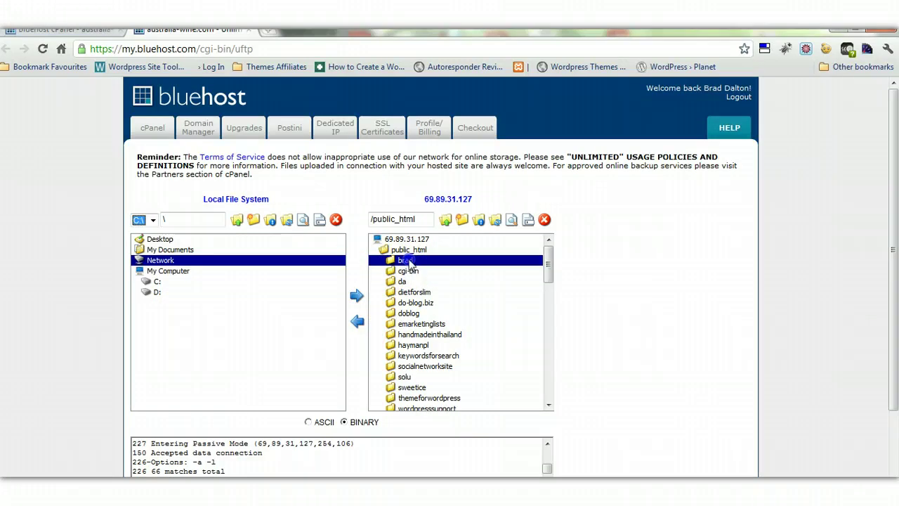
{"action": "double_click", "coordinate": [408, 261]}
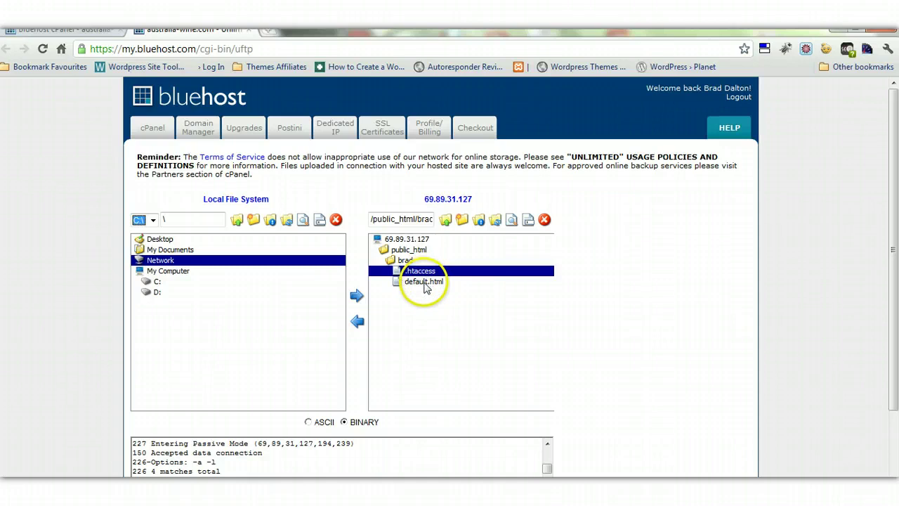
{"action": "left_click", "coordinate": [424, 282]}
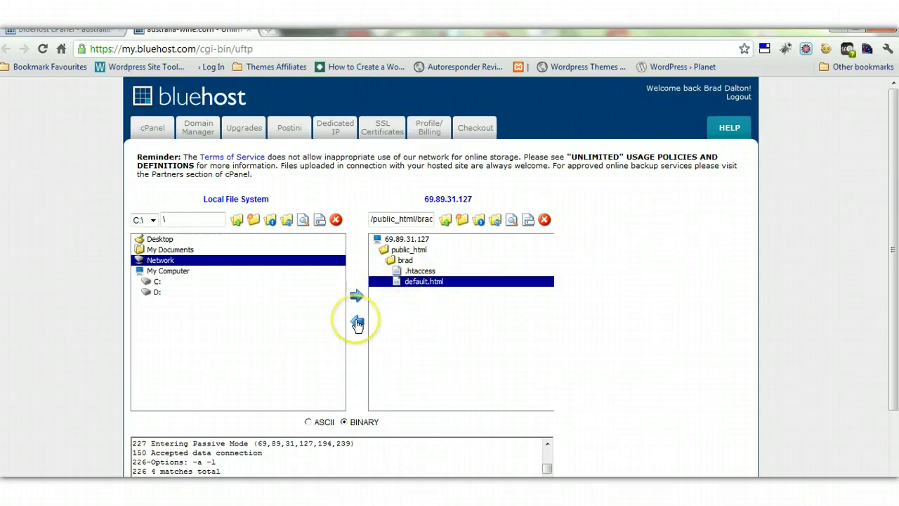
Open the local Desktop and upload its canvas folder to the opened server subfolder
{"action": "left_click", "coordinate": [160, 239]}
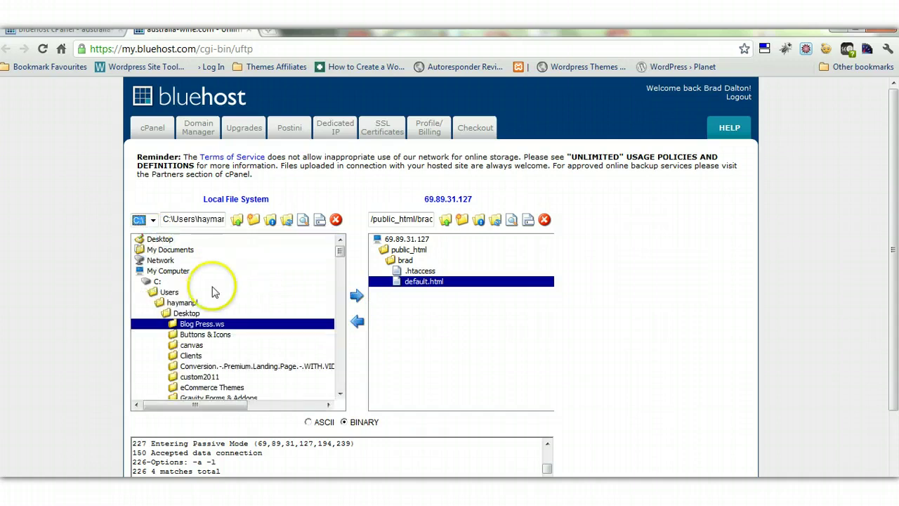
{"action": "left_click", "coordinate": [357, 322]}
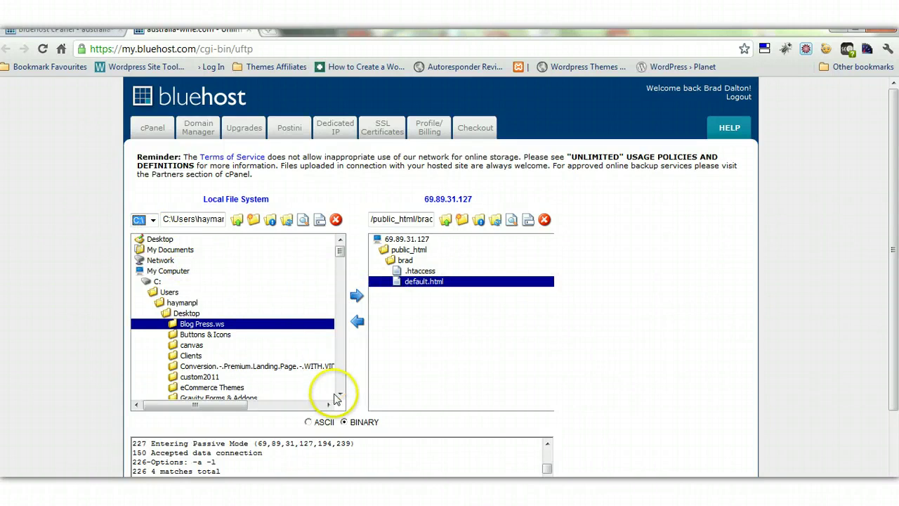
{"action": "left_click_drag", "start_coordinate": [339, 395], "coordinate": [340, 397]}
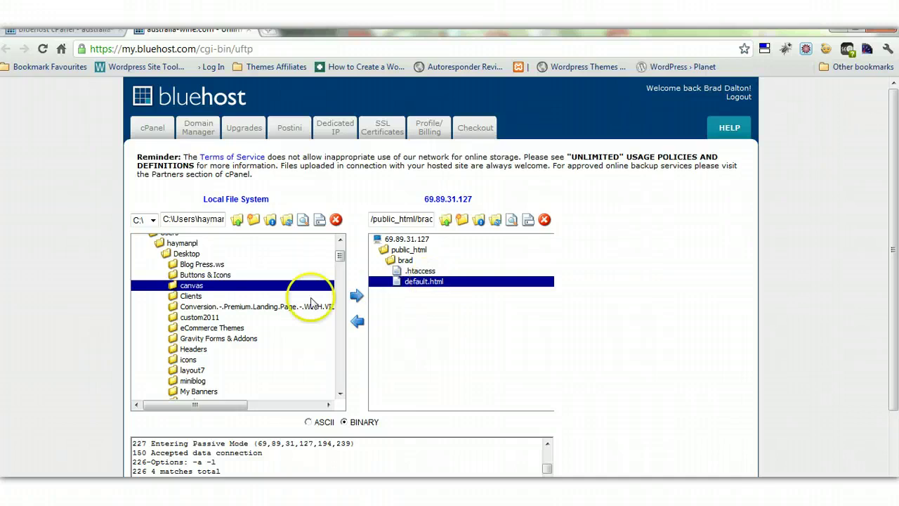
{"action": "left_click", "coordinate": [357, 295]}
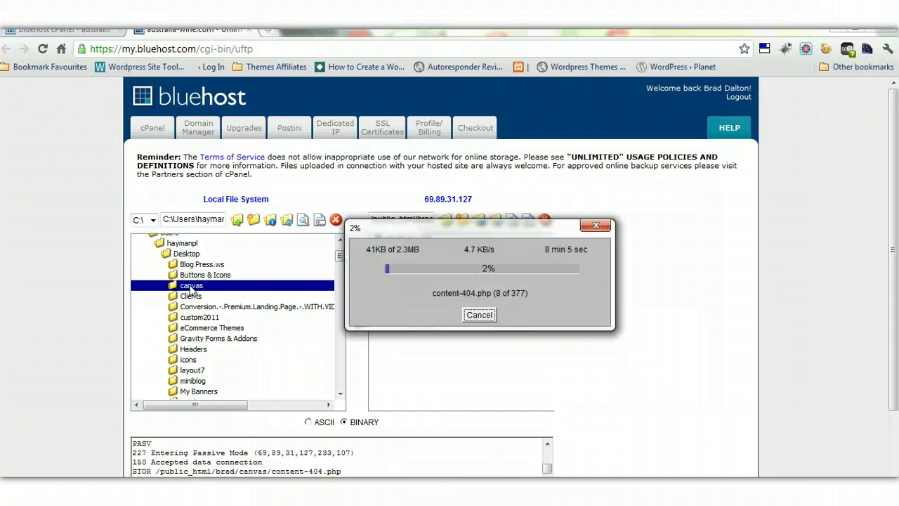
{"action": "left_click", "coordinate": [191, 286]}
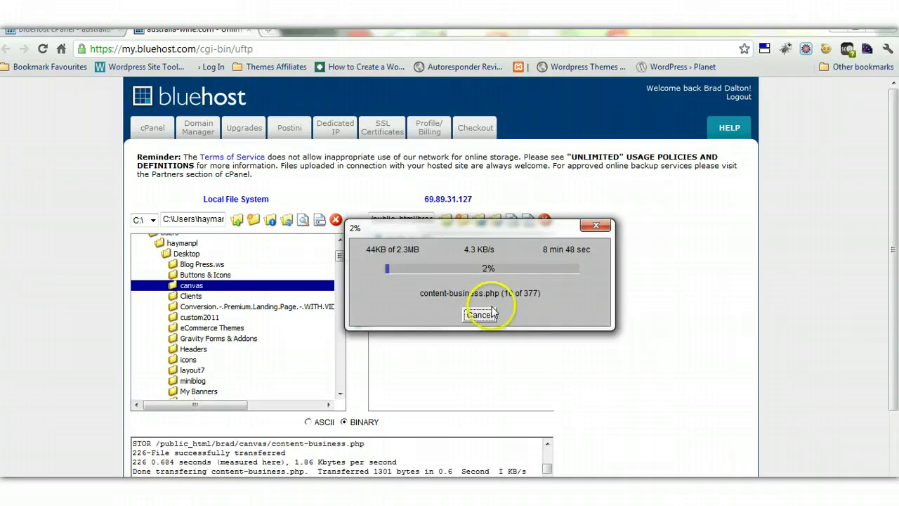
{"action": "left_click_drag", "start_coordinate": [493, 312], "coordinate": [418, 317]}
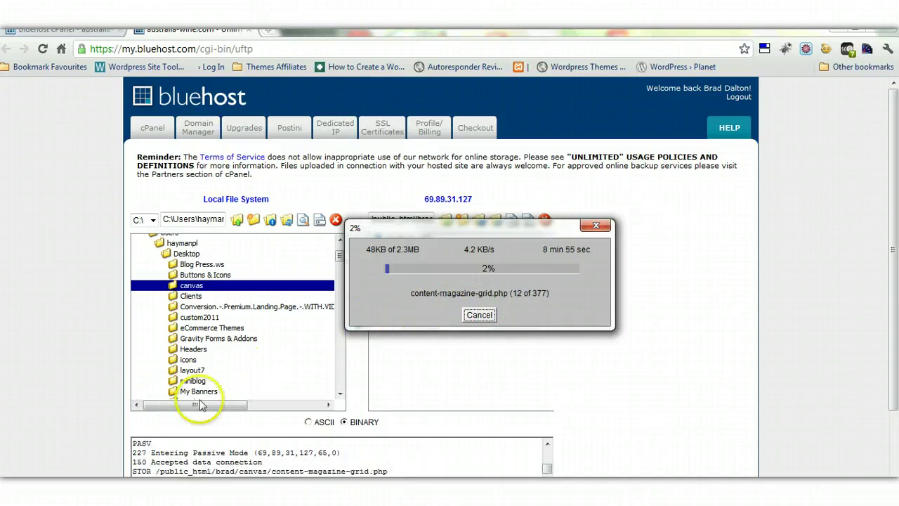
Launch the FileZilla FTP client on the computer
{"action": "left_click", "coordinate": [25, 492]}
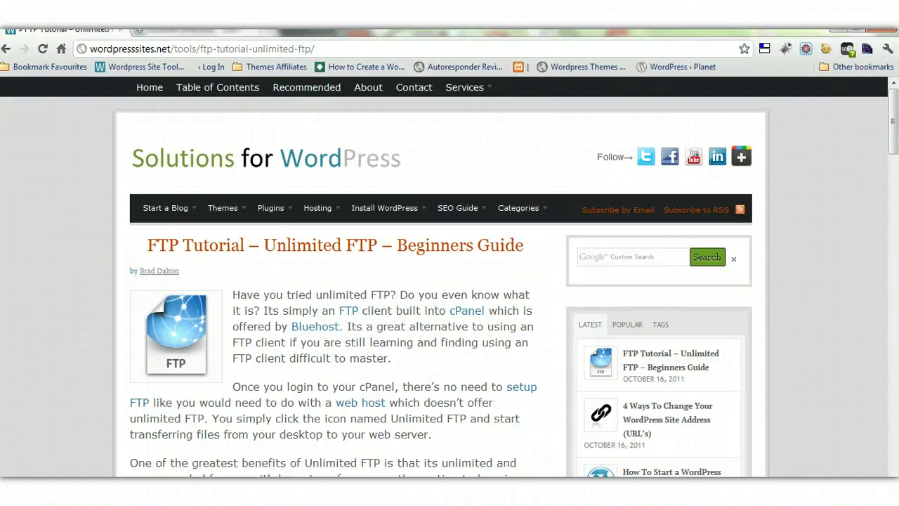
{"action": "left_click", "coordinate": [21, 492]}
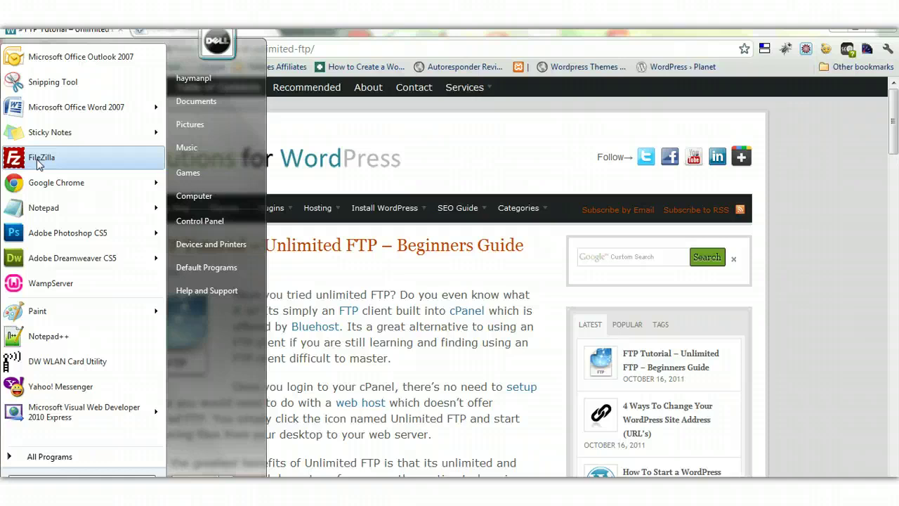
{"action": "left_click", "coordinate": [40, 162]}
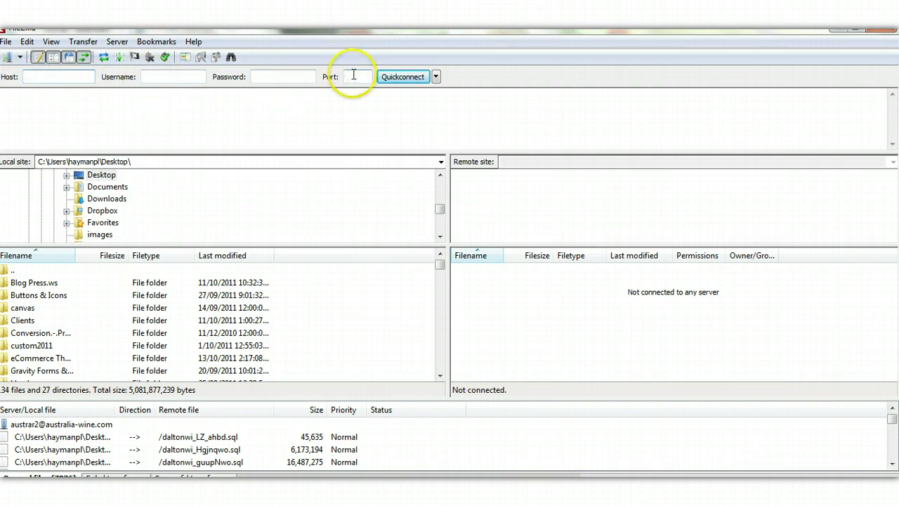
Connect to the server with the saved Wordpresssites.net entry in the Site Manager
{"action": "left_click", "coordinate": [7, 43]}
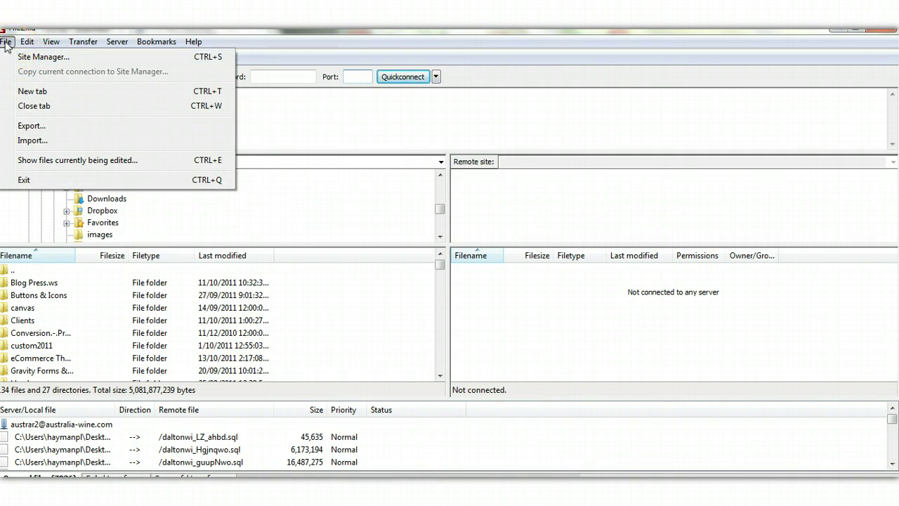
{"action": "left_click", "coordinate": [30, 57]}
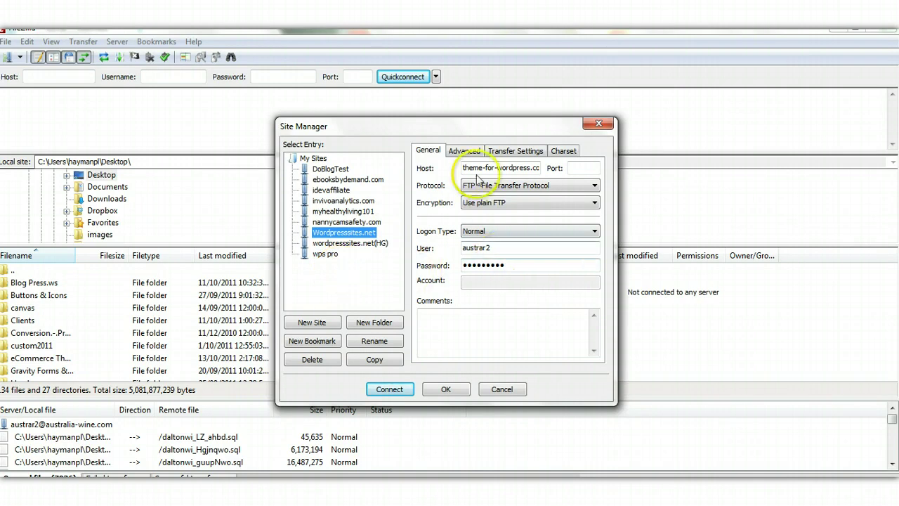
{"action": "left_click", "coordinate": [391, 390]}
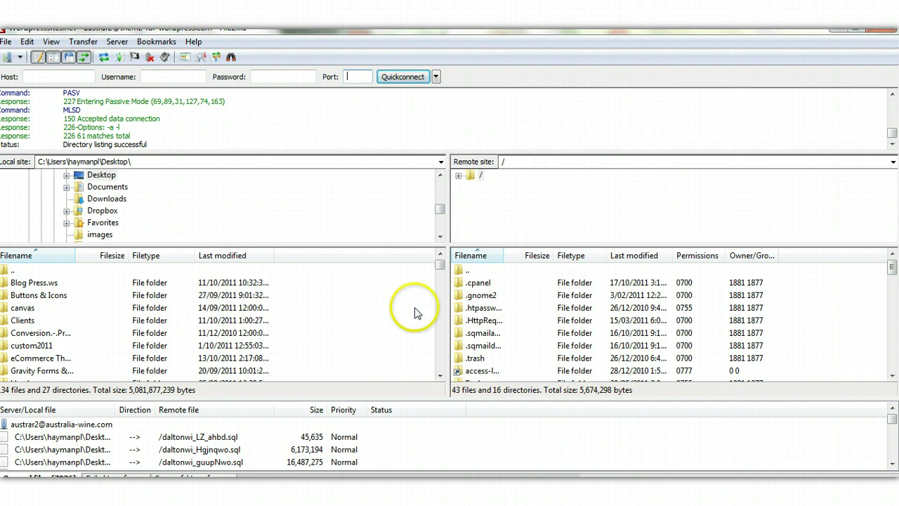
Open the public_html folder on the remote server
{"action": "left_click", "coordinate": [892, 377]}
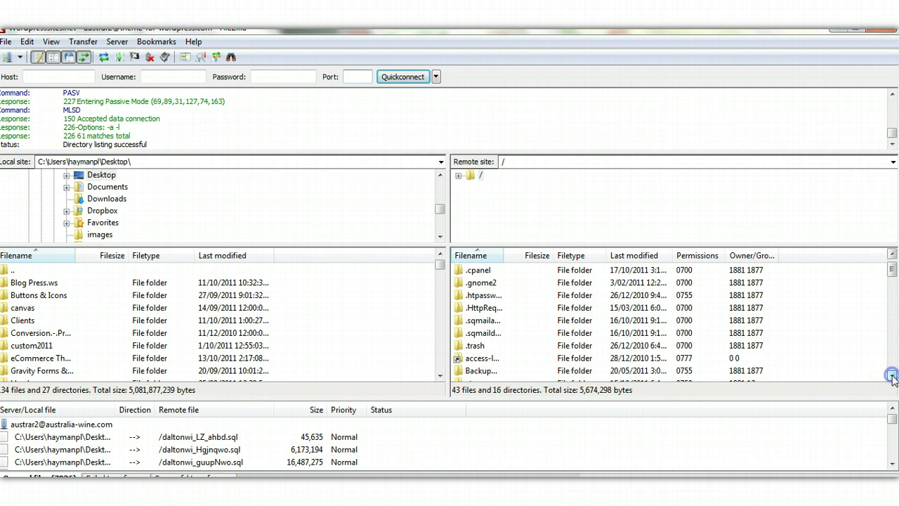
{"action": "left_click", "coordinate": [892, 377]}
{"action": "left_click", "coordinate": [892, 377]}
{"action": "left_click", "coordinate": [892, 377]}
{"action": "left_click", "coordinate": [892, 377]}
{"action": "left_click", "coordinate": [891, 377]}
{"action": "left_click", "coordinate": [892, 377]}
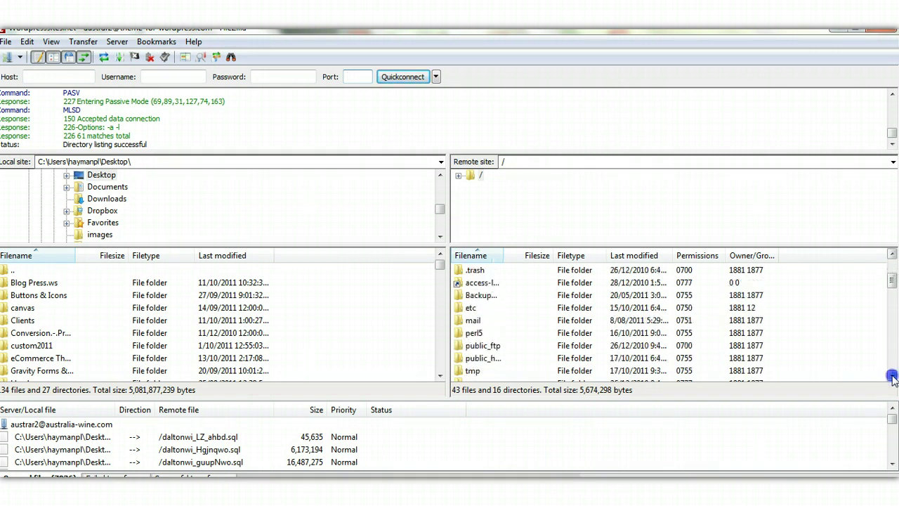
{"action": "left_click", "coordinate": [892, 377]}
{"action": "left_click", "coordinate": [892, 377]}
{"action": "left_click", "coordinate": [892, 377]}
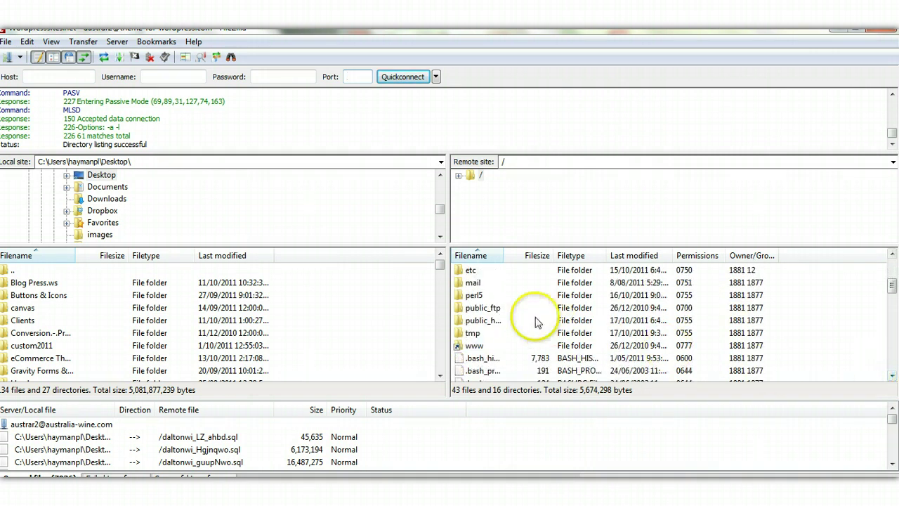
{"action": "double_click", "coordinate": [498, 321]}
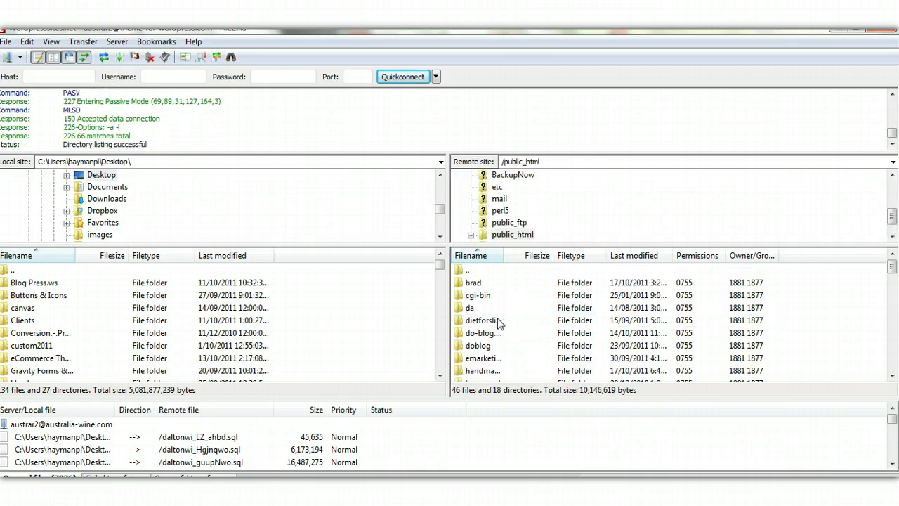
Open the themeforwordpress folder inside public_html on the remote server
{"action": "left_click", "coordinate": [891, 378]}
{"action": "left_click", "coordinate": [892, 378]}
{"action": "left_click", "coordinate": [892, 377]}
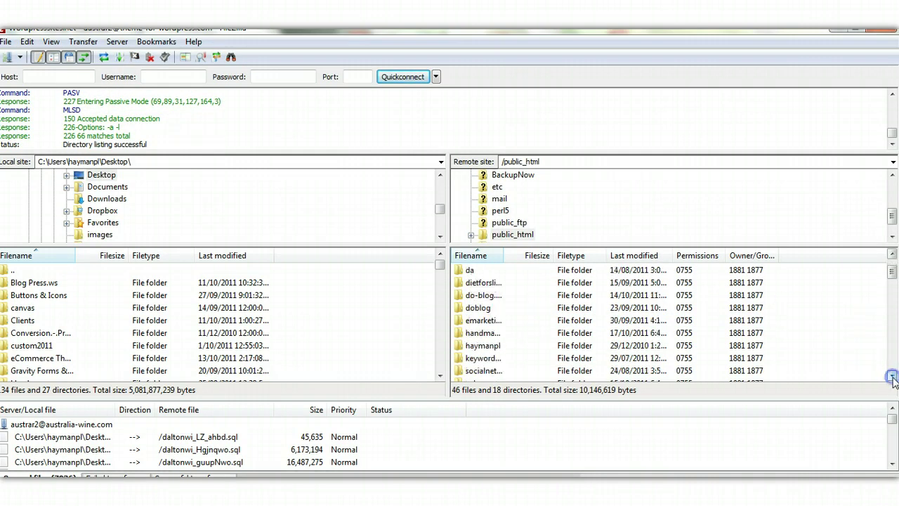
{"action": "left_click", "coordinate": [892, 377]}
{"action": "left_click", "coordinate": [892, 378]}
{"action": "left_click", "coordinate": [892, 378]}
{"action": "left_click", "coordinate": [892, 377]}
{"action": "left_click", "coordinate": [892, 377]}
{"action": "left_click", "coordinate": [892, 378]}
{"action": "left_click", "coordinate": [891, 377]}
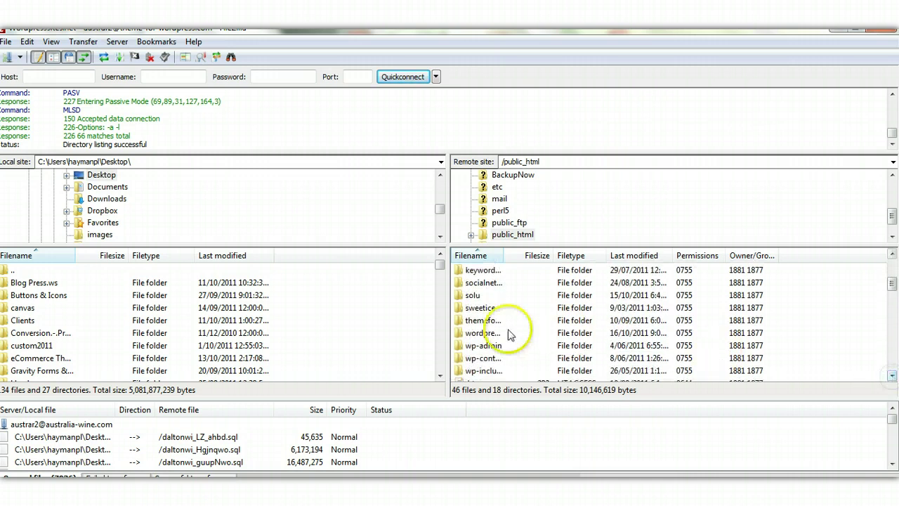
{"action": "double_click", "coordinate": [488, 321]}
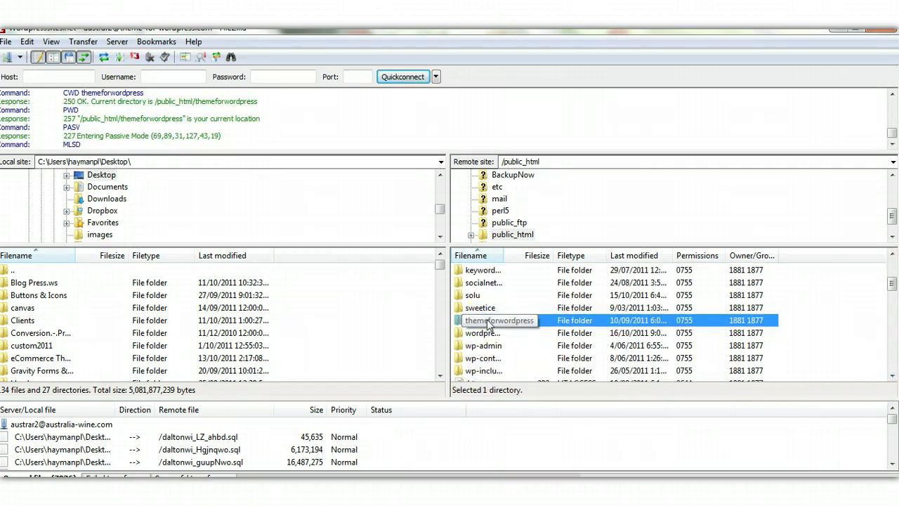
{"action": "double_click", "coordinate": [489, 322]}
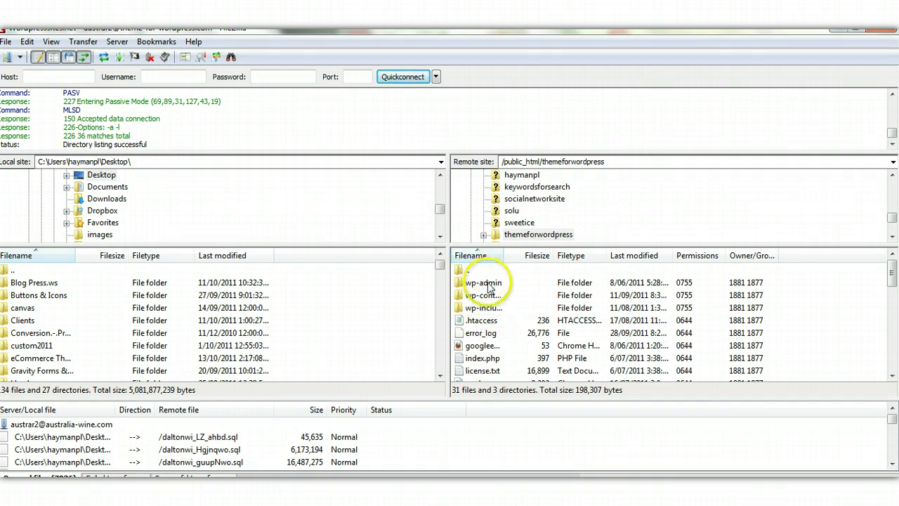
Locate and select the wp-config.php file among the remote themeforwordpress files
{"action": "left_click", "coordinate": [892, 376]}
{"action": "left_click", "coordinate": [892, 375]}
{"action": "left_click", "coordinate": [892, 376]}
{"action": "left_click", "coordinate": [891, 376]}
{"action": "left_click", "coordinate": [892, 375]}
{"action": "left_click", "coordinate": [892, 376]}
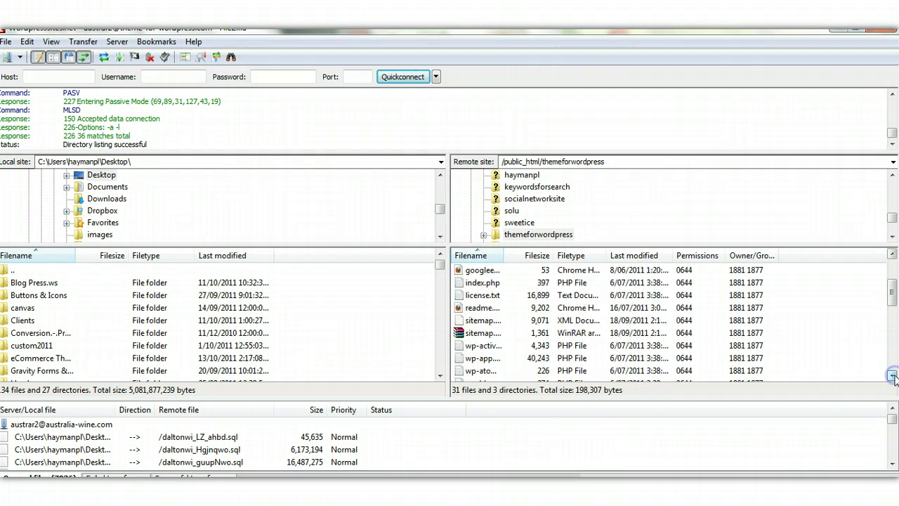
{"action": "left_click", "coordinate": [891, 375]}
{"action": "left_click", "coordinate": [892, 376]}
{"action": "left_click", "coordinate": [892, 375]}
{"action": "left_click", "coordinate": [892, 376]}
{"action": "left_click", "coordinate": [892, 376]}
{"action": "left_click", "coordinate": [892, 376]}
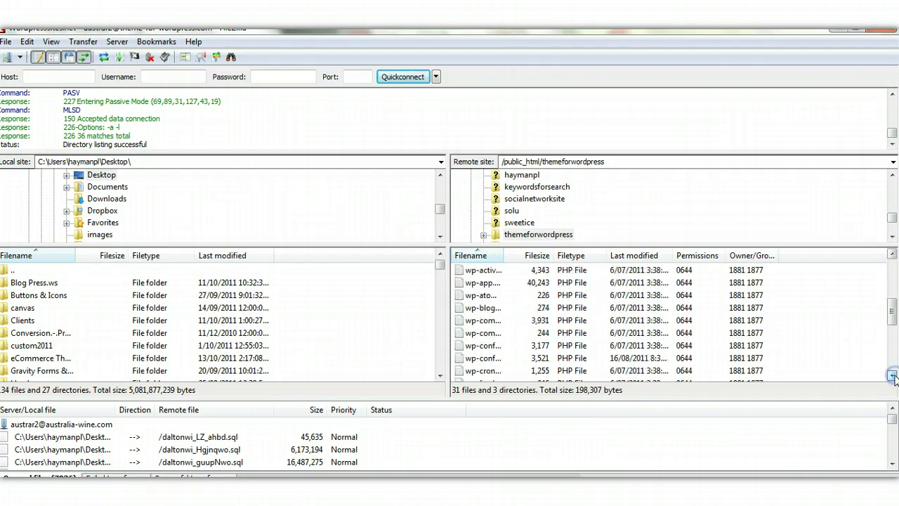
{"action": "left_click", "coordinate": [892, 376]}
{"action": "left_click", "coordinate": [892, 375]}
{"action": "left_click", "coordinate": [891, 376]}
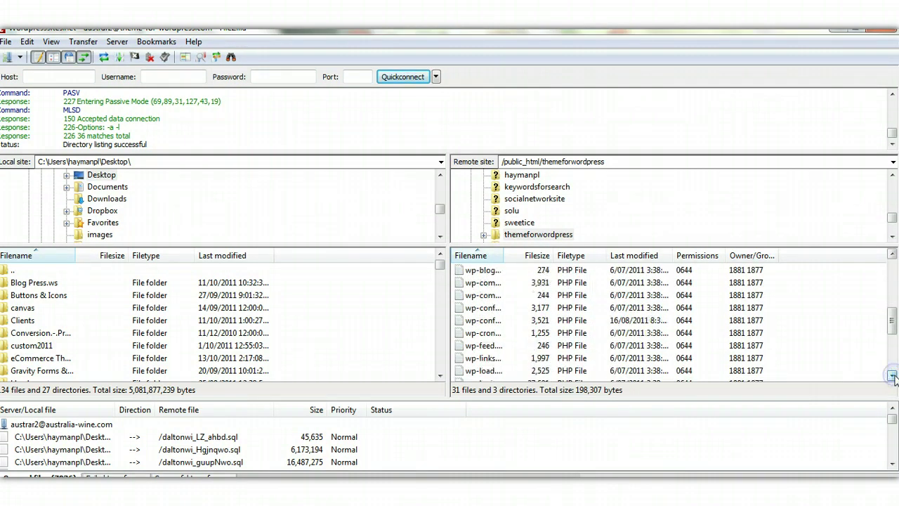
{"action": "left_click", "coordinate": [482, 325]}
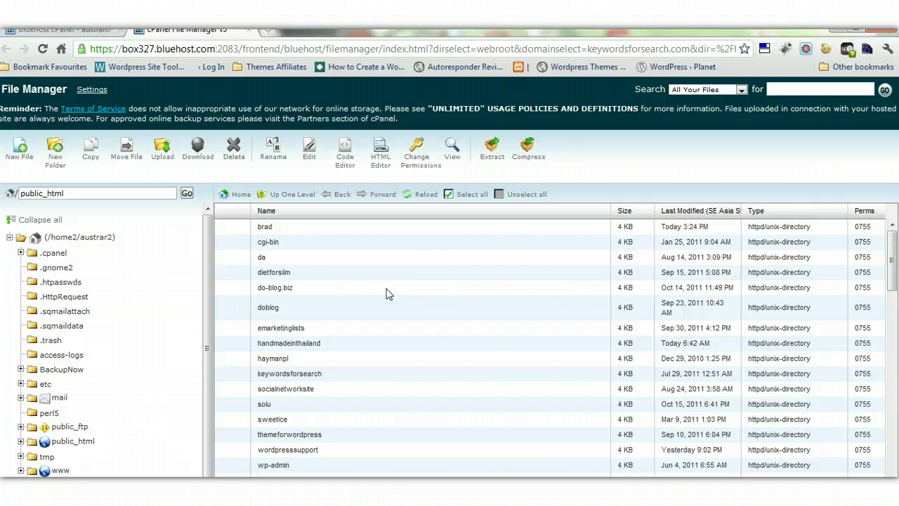
Open the themeforwordpress folder under public_html in the cPanel File Manager and locate its wp-config.php file
{"action": "left_click", "coordinate": [892, 259]}
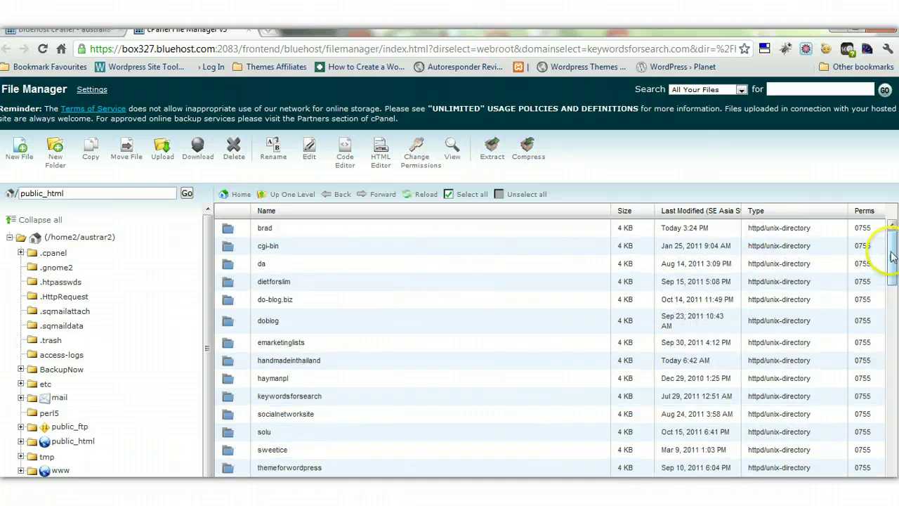
{"action": "left_click_drag", "start_coordinate": [892, 259], "coordinate": [892, 278]}
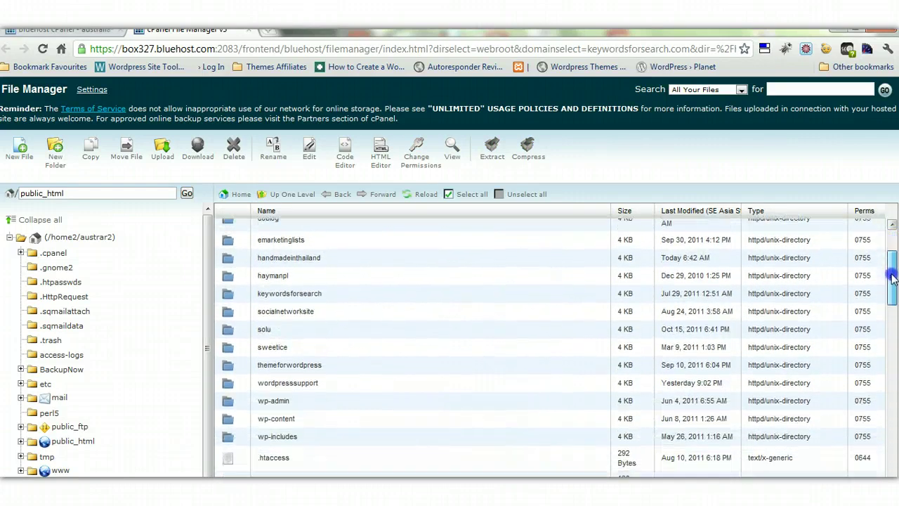
{"action": "double_click", "coordinate": [333, 355]}
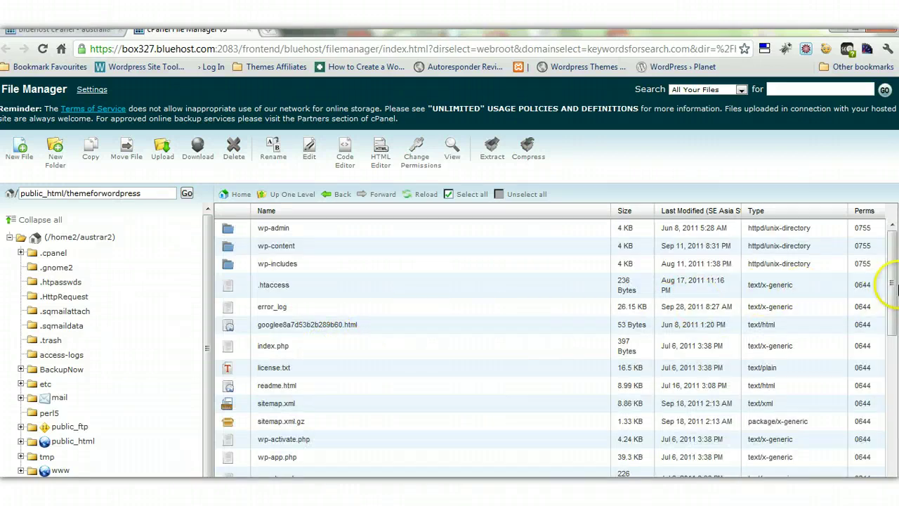
{"action": "left_click_drag", "start_coordinate": [891, 285], "coordinate": [893, 373]}
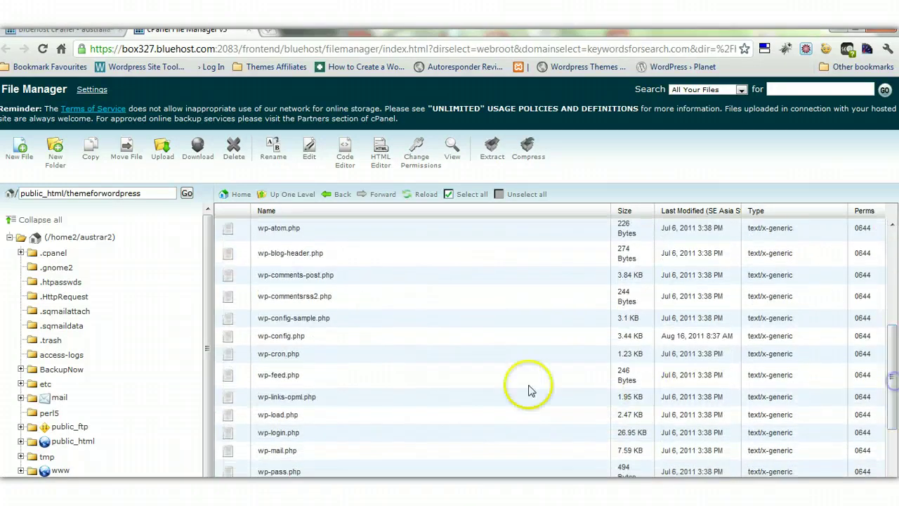
Open wp-config-sample.php from the themeforwordpress folder in the Code Editor with utf-8 encoding
{"action": "left_click", "coordinate": [343, 318]}
{"action": "right_click", "coordinate": [344, 320]}
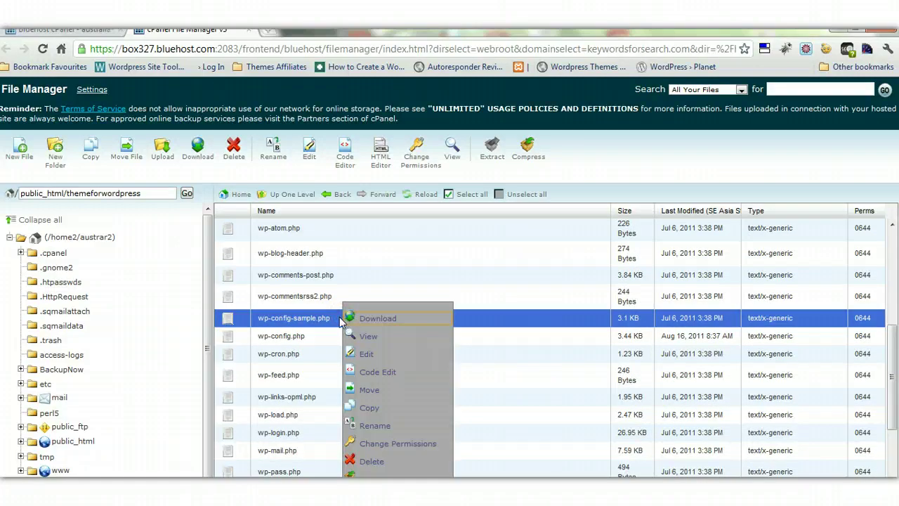
{"action": "left_click", "coordinate": [339, 317]}
{"action": "left_click", "coordinate": [339, 318]}
{"action": "right_click", "coordinate": [339, 320]}
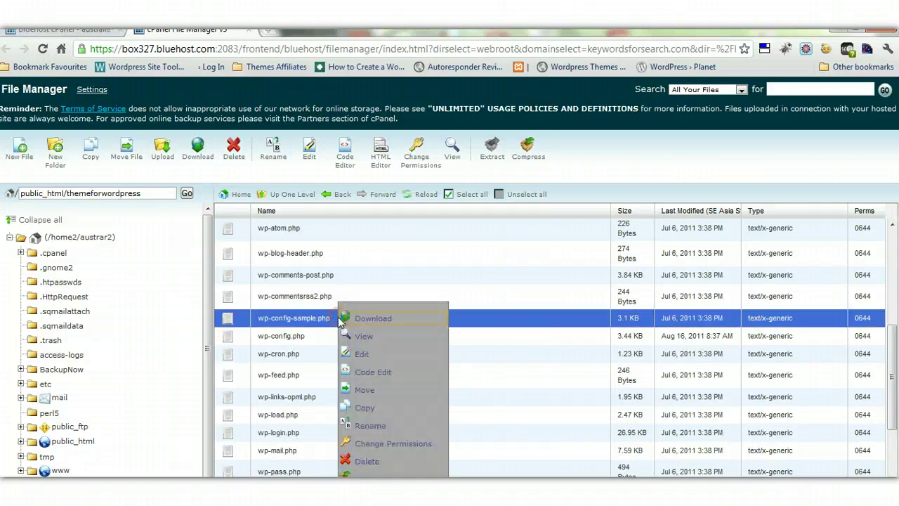
{"action": "left_click", "coordinate": [381, 371]}
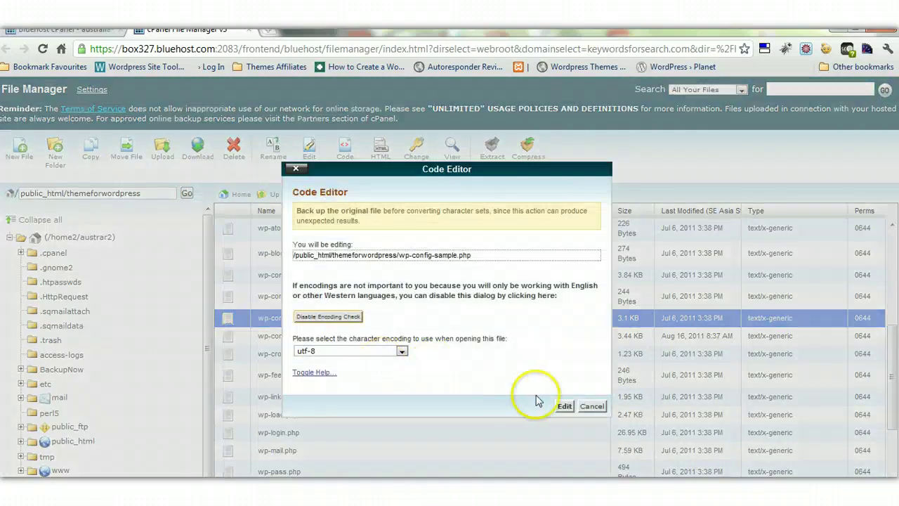
{"action": "left_click", "coordinate": [562, 407]}
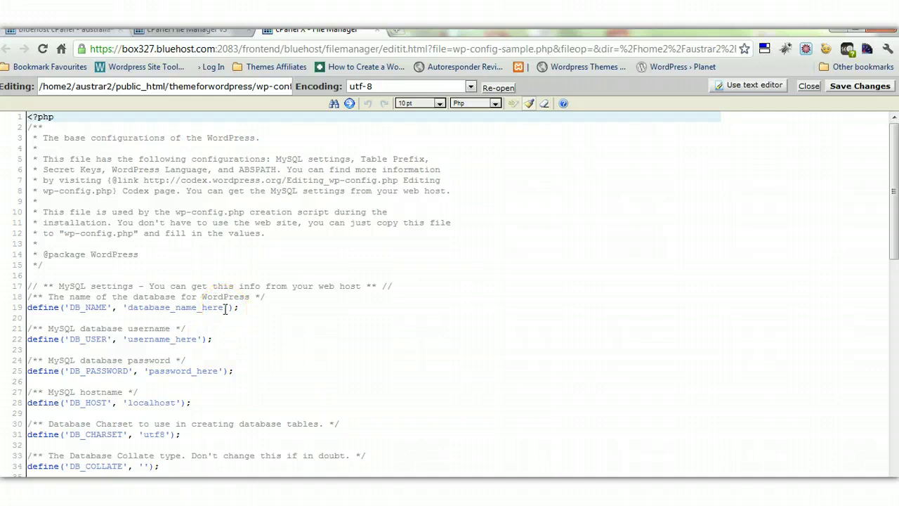
Shorten the DB_NAME value in wp-config-sample.php to 'database' and save the changes
{"action": "left_click", "coordinate": [225, 307]}
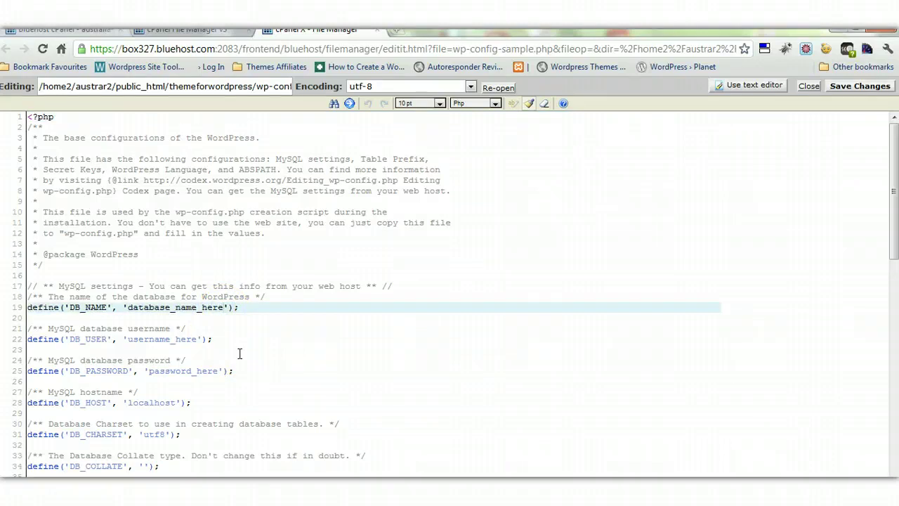
{"action": "key", "text": "BackSpace"}
{"action": "key", "text": "BackSpace"}
{"action": "key", "text": "BackSpace"}
{"action": "key", "text": "BackSpace"}
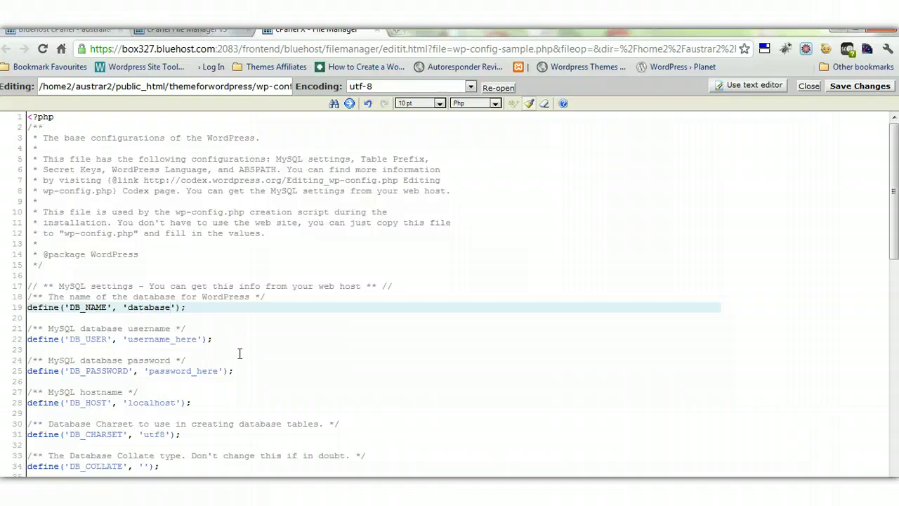
{"action": "left_click", "coordinate": [845, 85]}
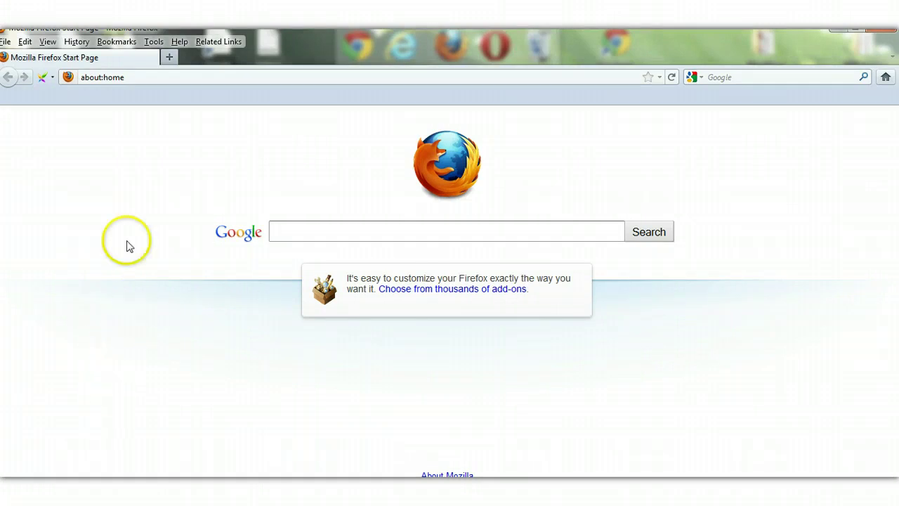
Switch to Firefox, open the FireFTP add-on and browse the local Desktop files
{"action": "left_click", "coordinate": [156, 44]}
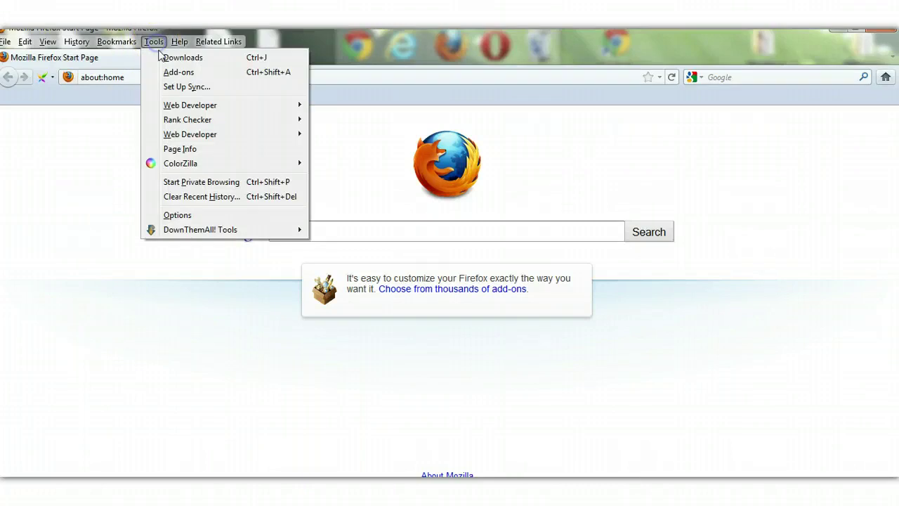
{"action": "mouse_move", "coordinate": [206, 138]}
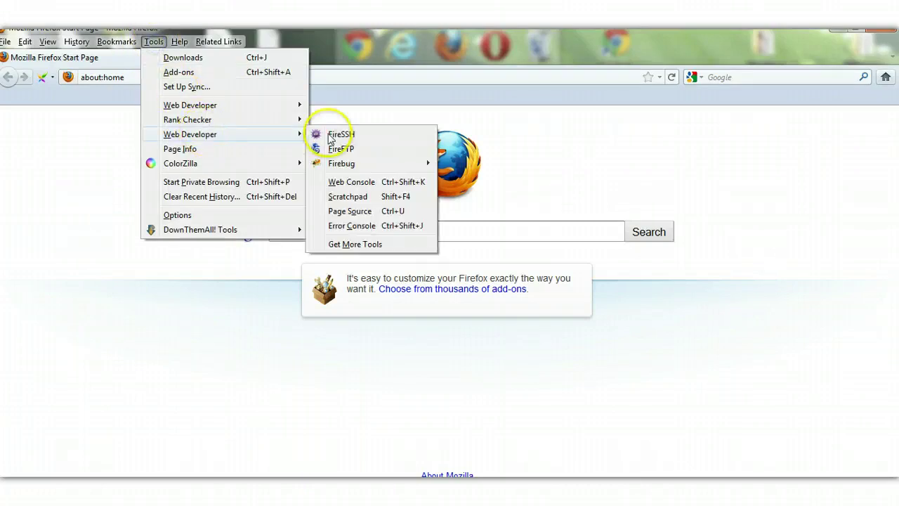
{"action": "left_click", "coordinate": [342, 152]}
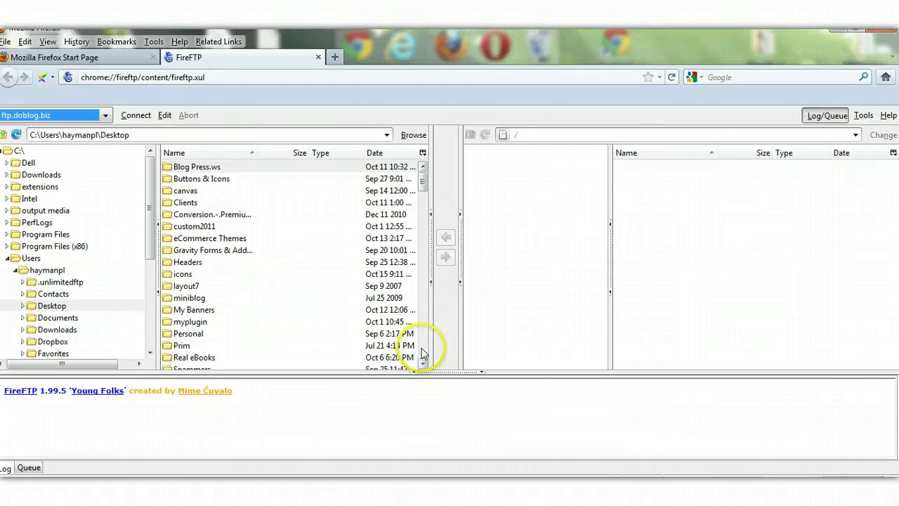
{"action": "scroll", "coordinate": [422, 353], "scroll_direction": "down", "scroll_amount": 15}
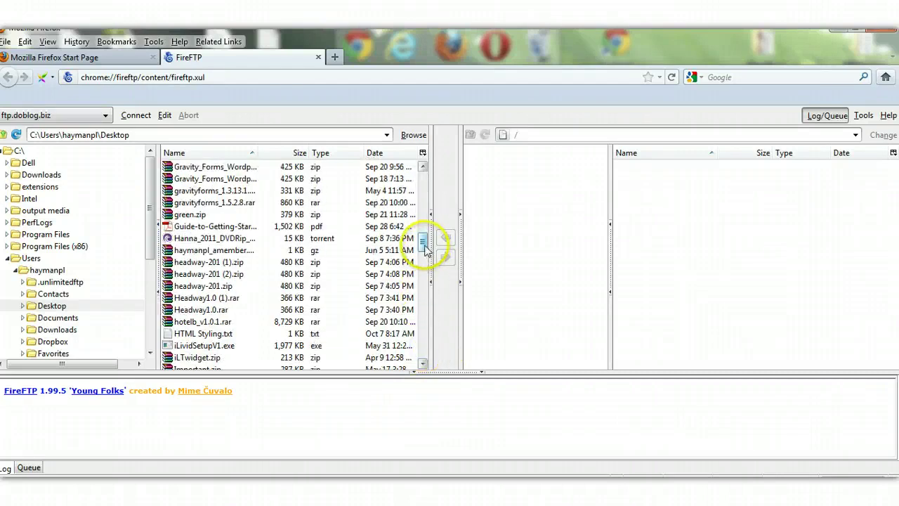
{"action": "left_click_drag", "start_coordinate": [424, 246], "coordinate": [424, 180]}
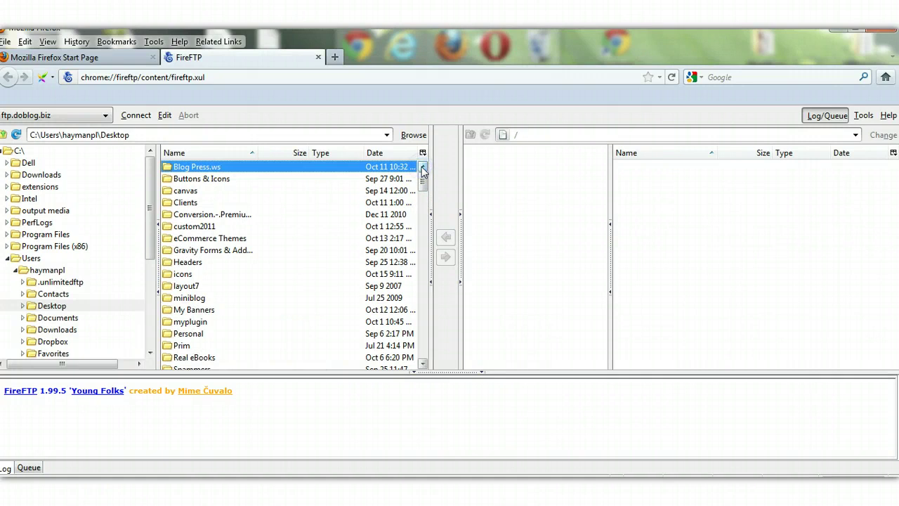
{"action": "mouse_move", "coordinate": [423, 176]}
{"action": "left_mouse_down"}
{"action": "mouse_move", "coordinate": [428, 209]}
{"action": "mouse_move", "coordinate": [424, 173]}
{"action": "left_mouse_up"}
Open the form for creating an FTP account, examine its host, login and password fields, and cancel it
{"action": "left_click", "coordinate": [106, 117]}
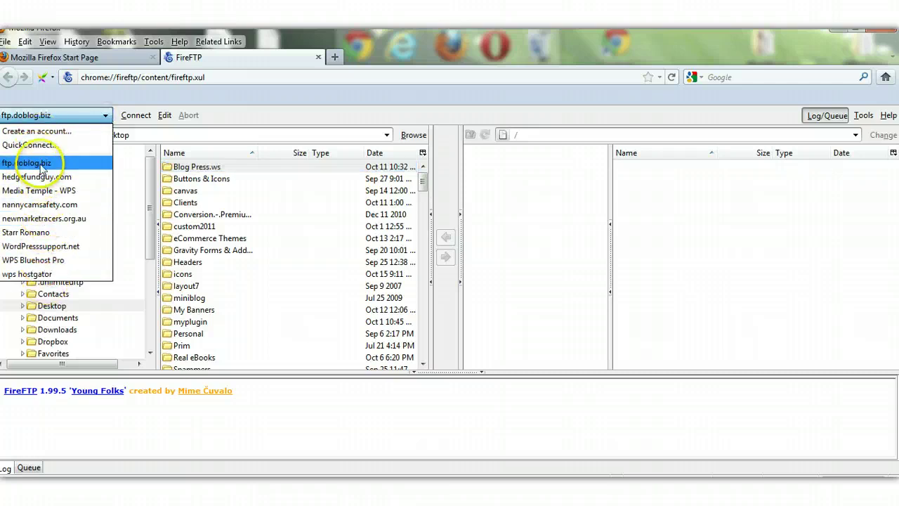
{"action": "left_click", "coordinate": [44, 132]}
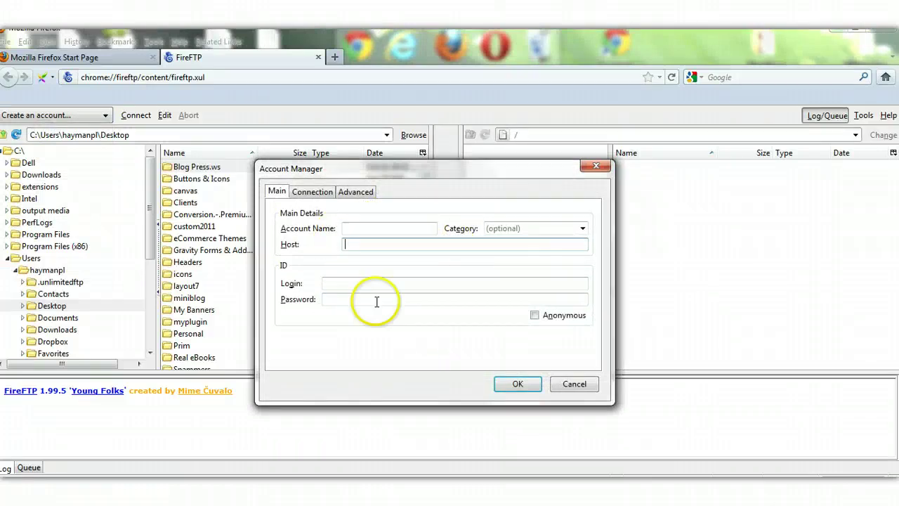
{"action": "left_click", "coordinate": [425, 282]}
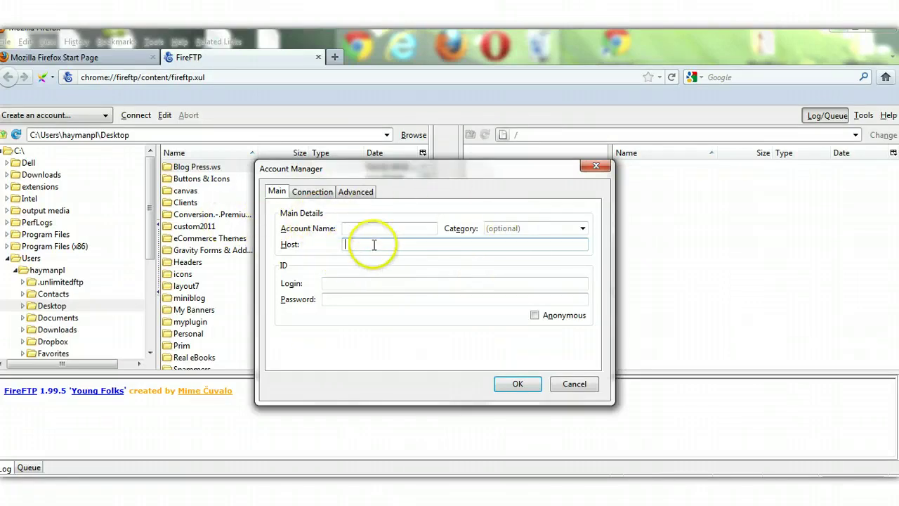
{"action": "left_click", "coordinate": [376, 280]}
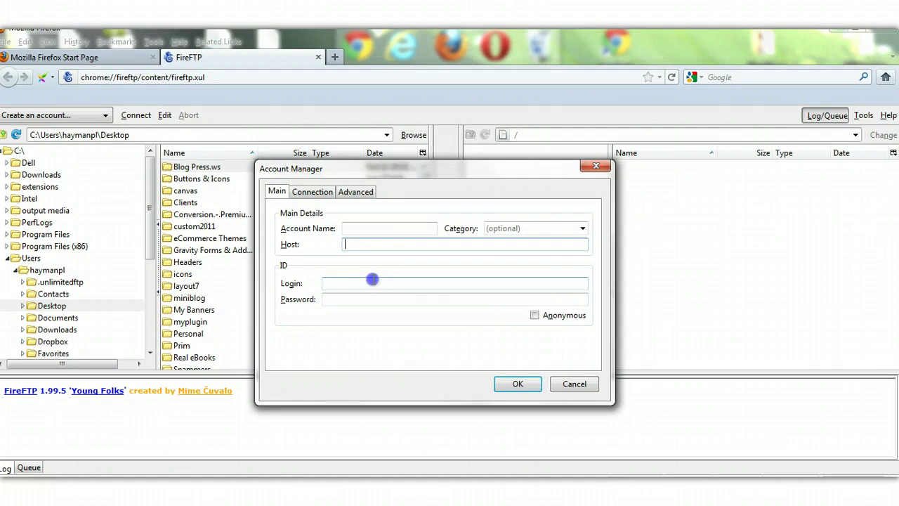
{"action": "left_click", "coordinate": [372, 281]}
{"action": "left_click", "coordinate": [369, 298]}
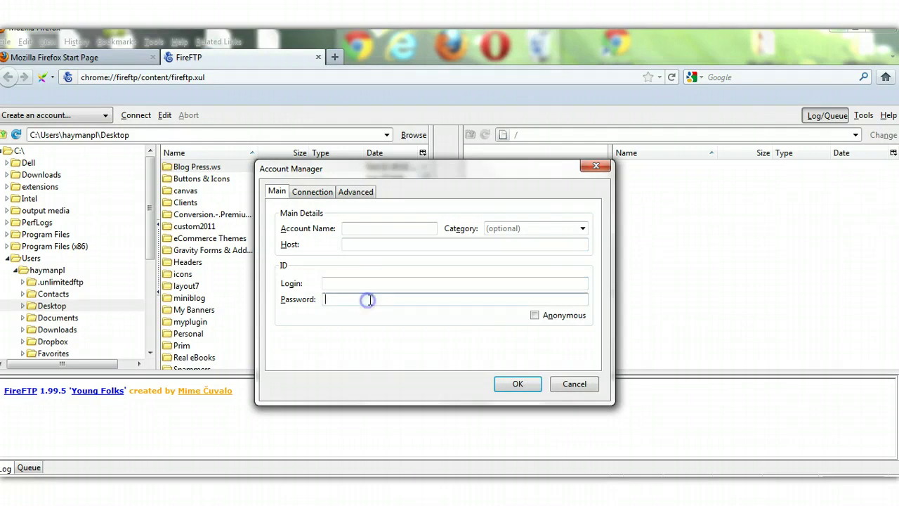
{"action": "left_click", "coordinate": [573, 384]}
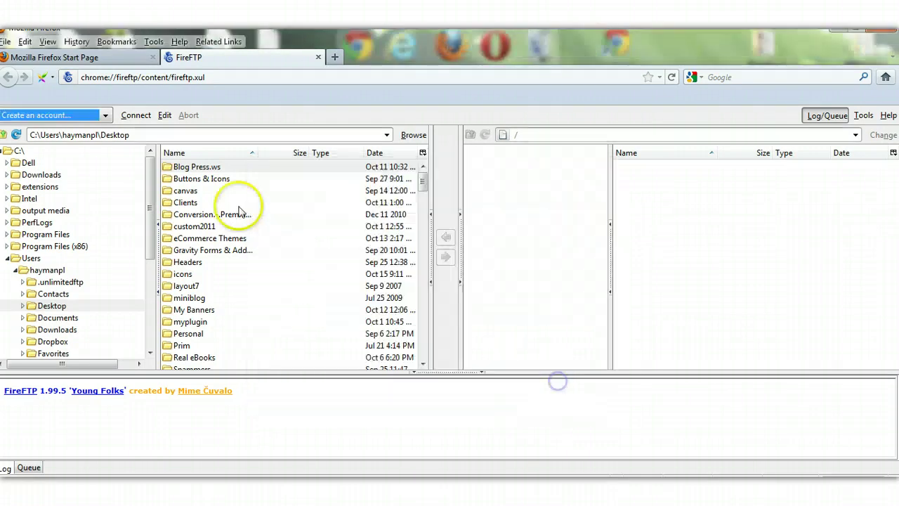
Connect to the saved WordPresssupport.net account and open the public_html folder on its remote server
{"action": "left_click", "coordinate": [105, 118]}
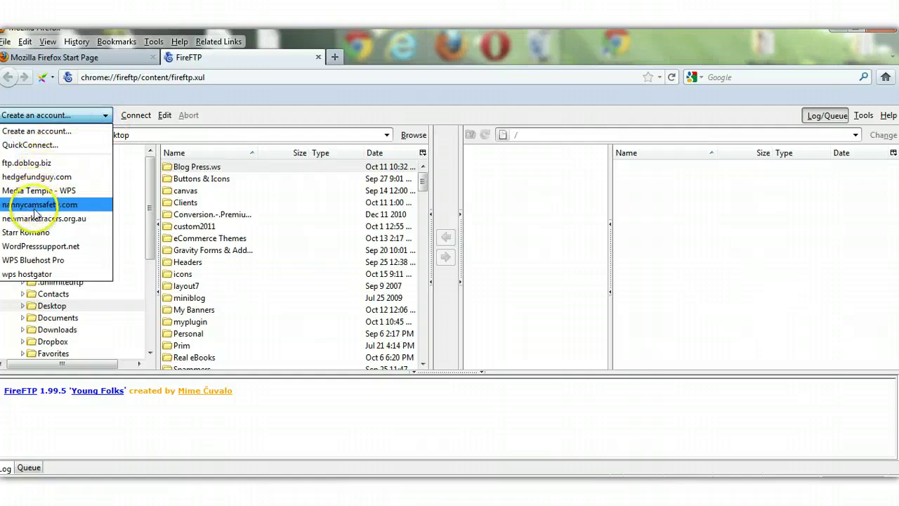
{"action": "left_click", "coordinate": [40, 248]}
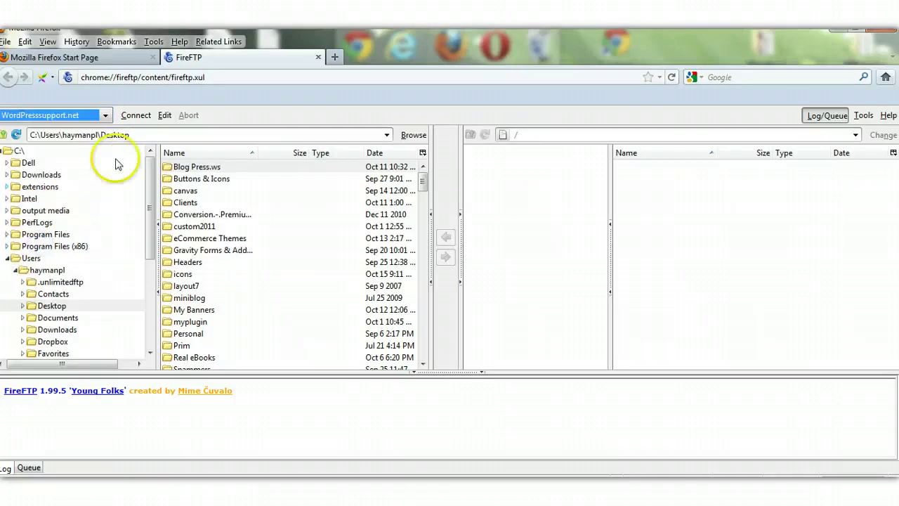
{"action": "left_click", "coordinate": [136, 117]}
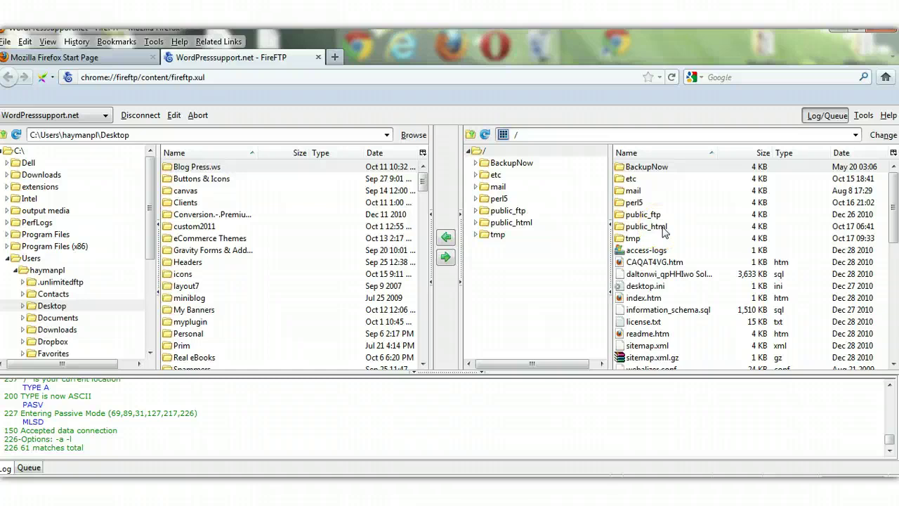
{"action": "double_click", "coordinate": [663, 227]}
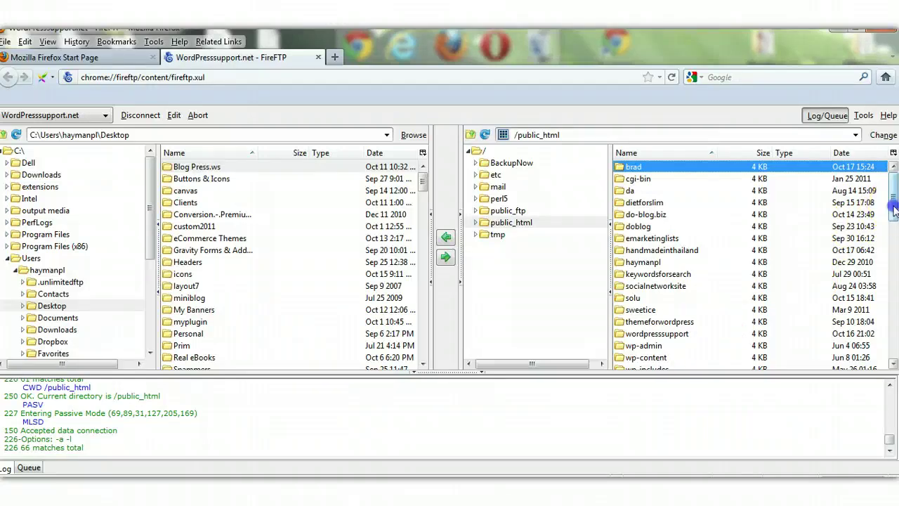
{"action": "left_click_drag", "start_coordinate": [894, 209], "coordinate": [555, 163]}
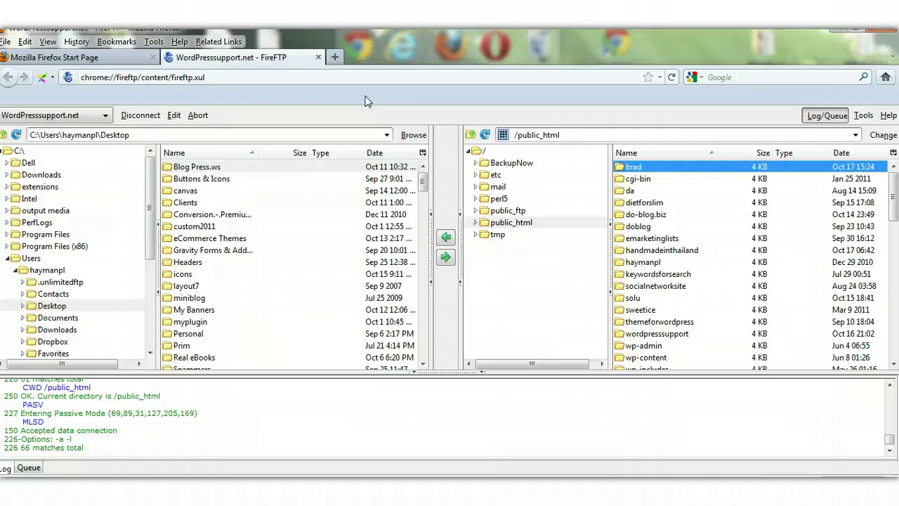
Switch to Chrome and look over the Unlimited FTP tutorial and the FTP for WordPress article, closing the latter
{"action": "left_click", "coordinate": [27, 495]}
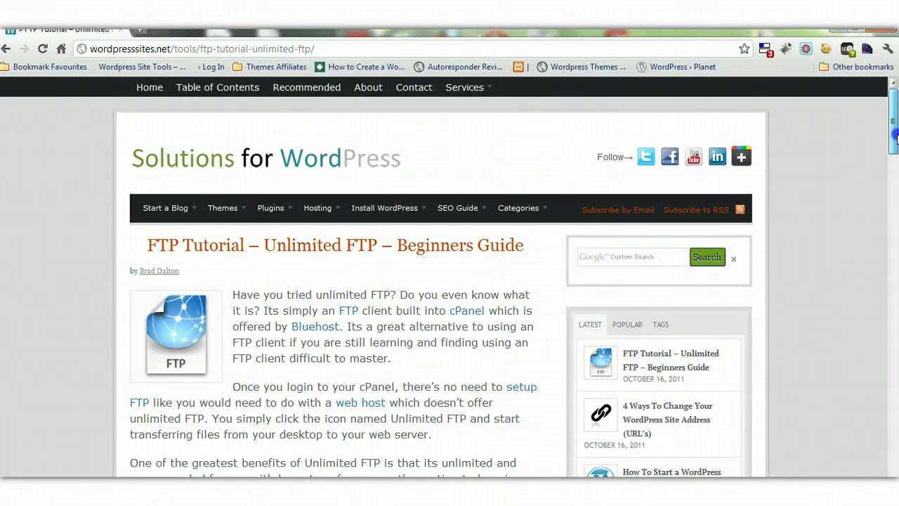
{"action": "left_click_drag", "start_coordinate": [891, 136], "coordinate": [894, 148]}
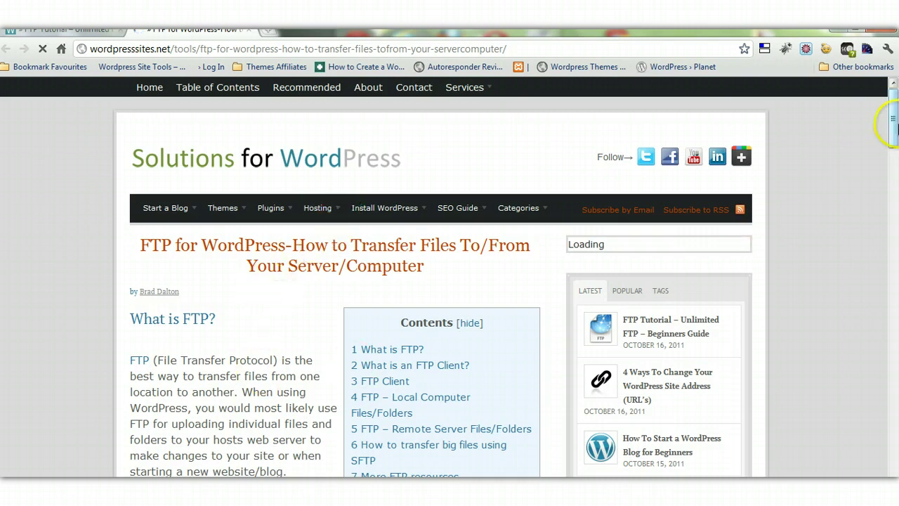
{"action": "left_click_drag", "start_coordinate": [892, 125], "coordinate": [499, 76]}
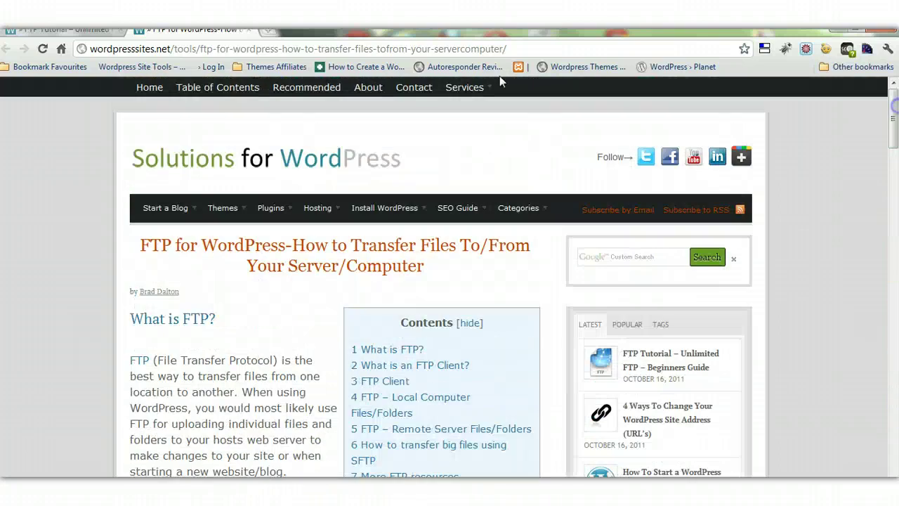
{"action": "left_click", "coordinate": [247, 30]}
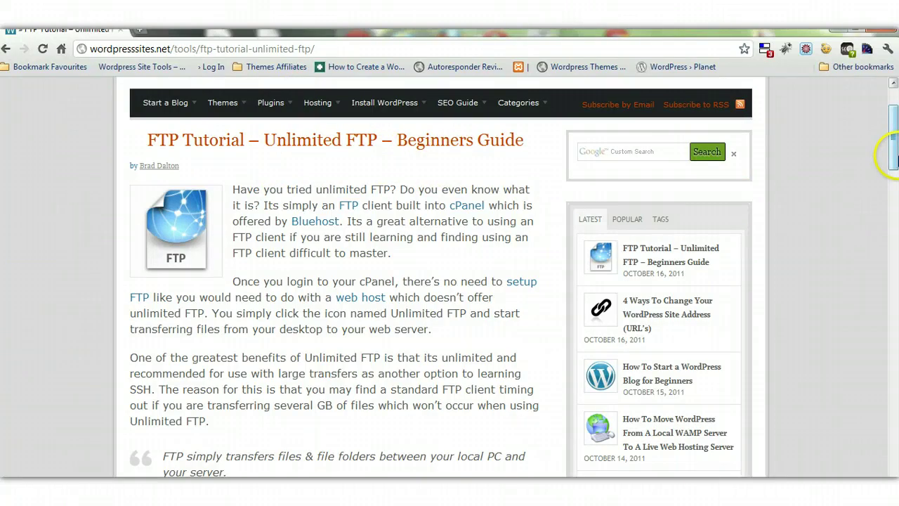
{"action": "left_click_drag", "start_coordinate": [894, 144], "coordinate": [894, 125]}
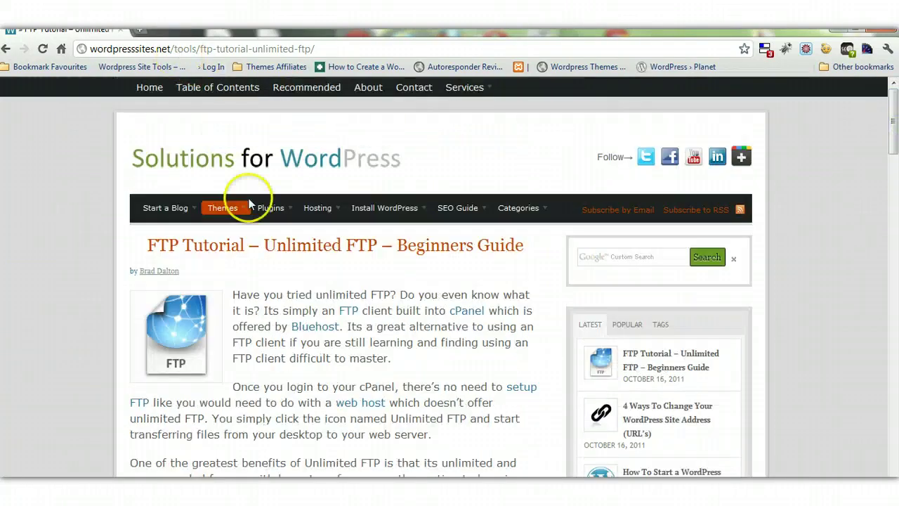